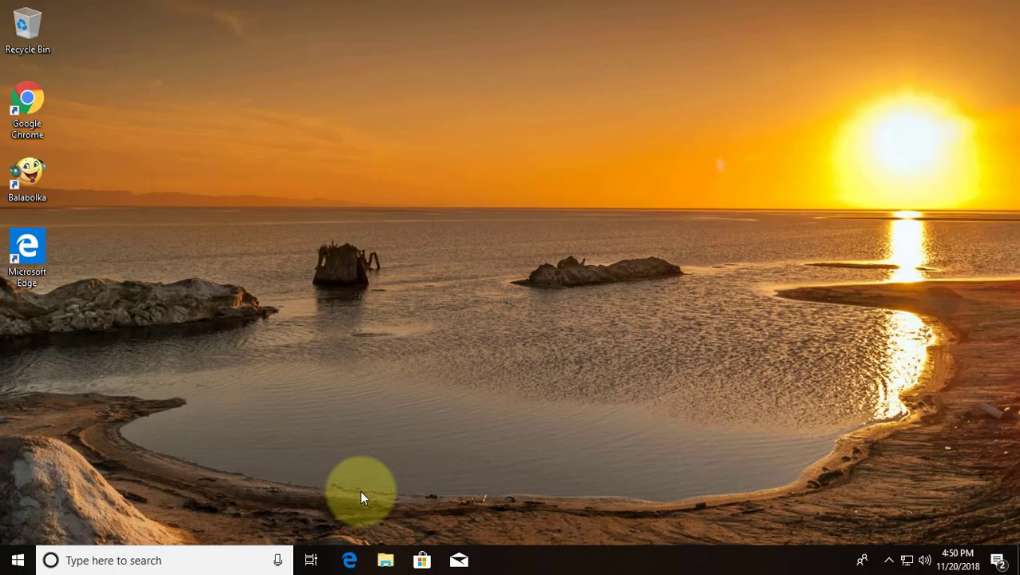
# Search Windows for 'regedit' and run Registry Editor as administrator.
pyautogui.click(103, 560)
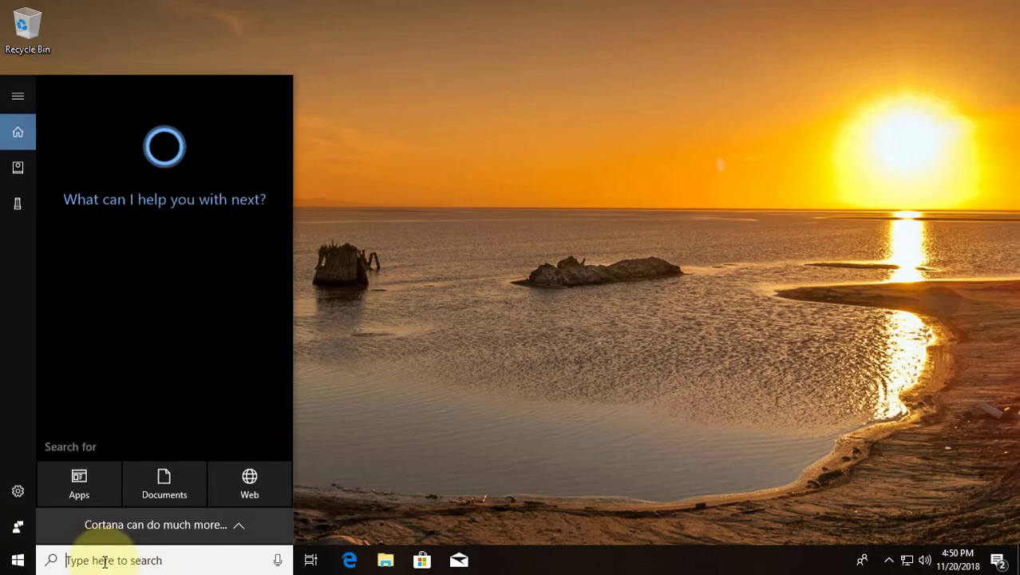
pyautogui.write('regedi')
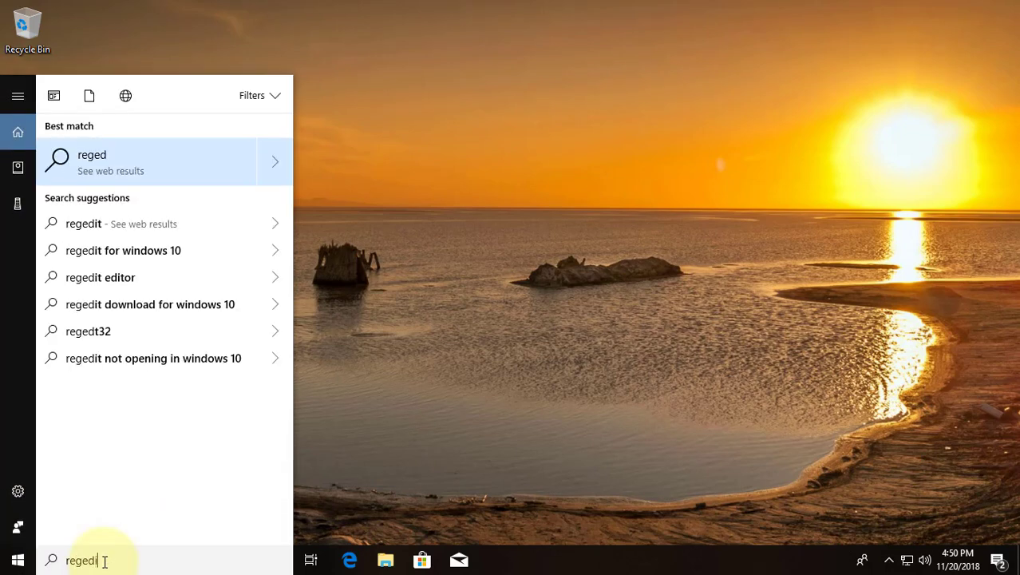
pyautogui.write('t')
pyautogui.click(100, 159)
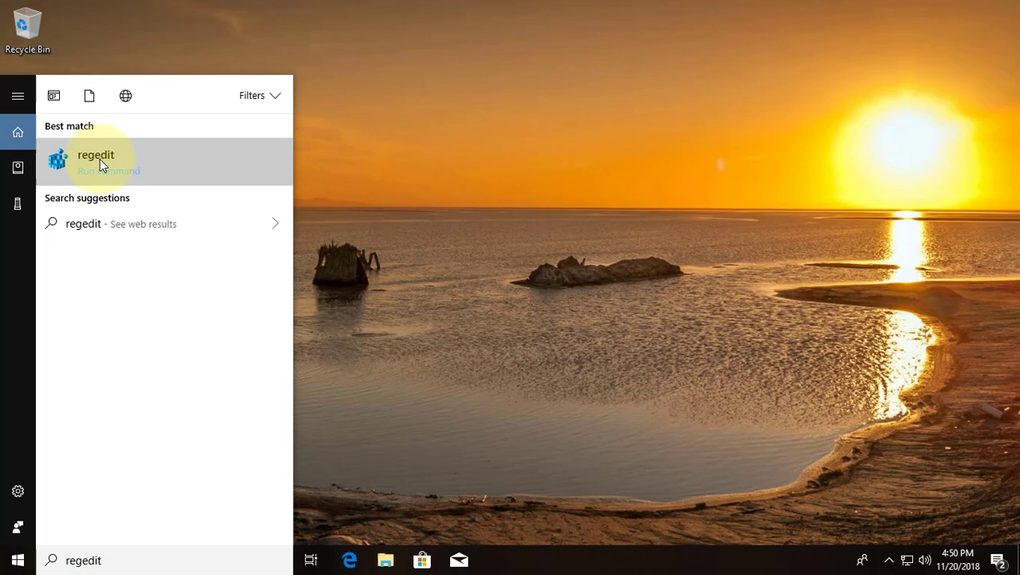
pyautogui.rightClick(100, 159)
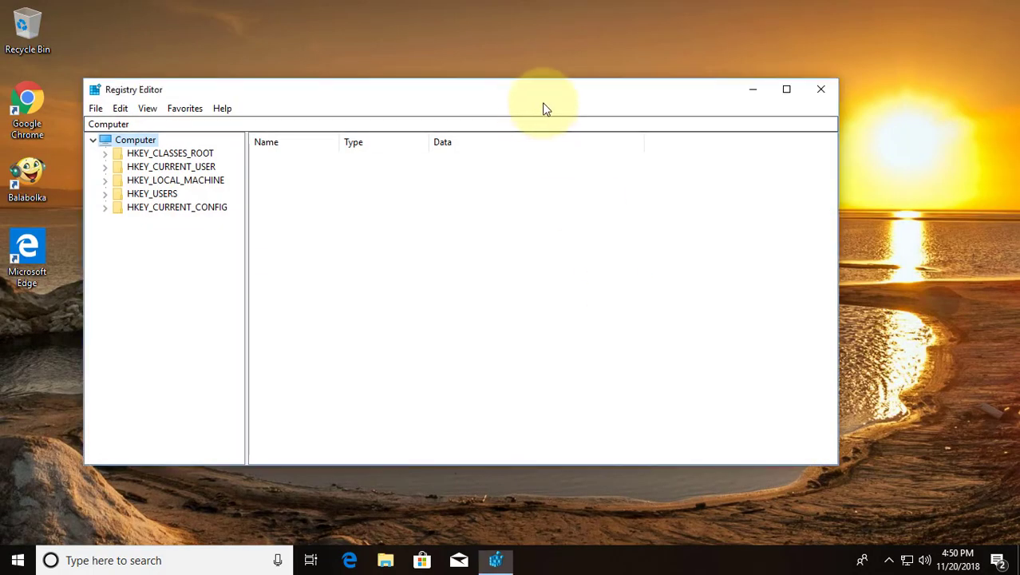
# Maximize Registry Editor, widen the tree pane, expand HKEY_CLASSES_ROOT and scroll toward Msi.Package.
pyautogui.click(784, 89)
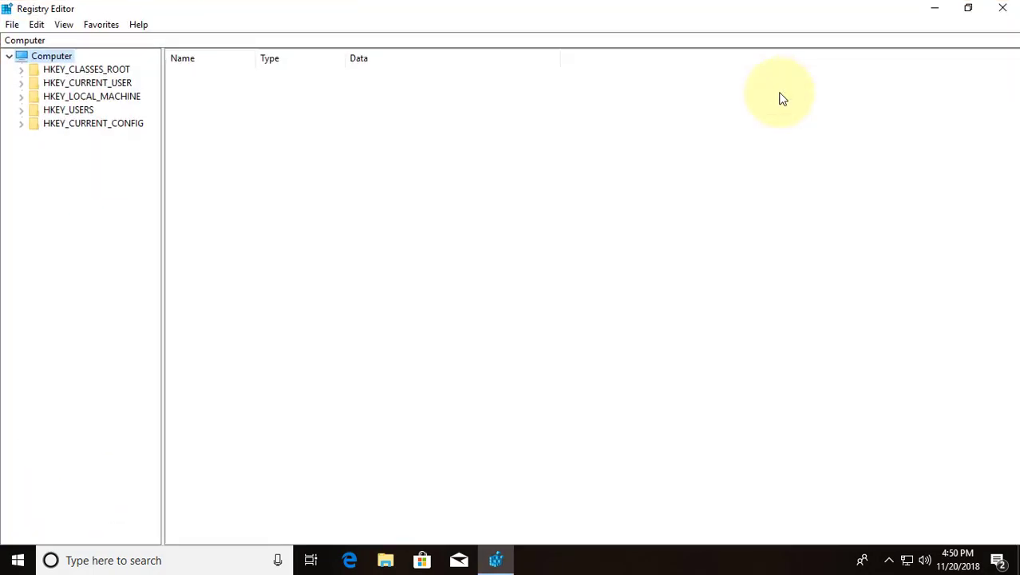
pyautogui.moveTo(173, 168); pyautogui.dragTo(253, 162)
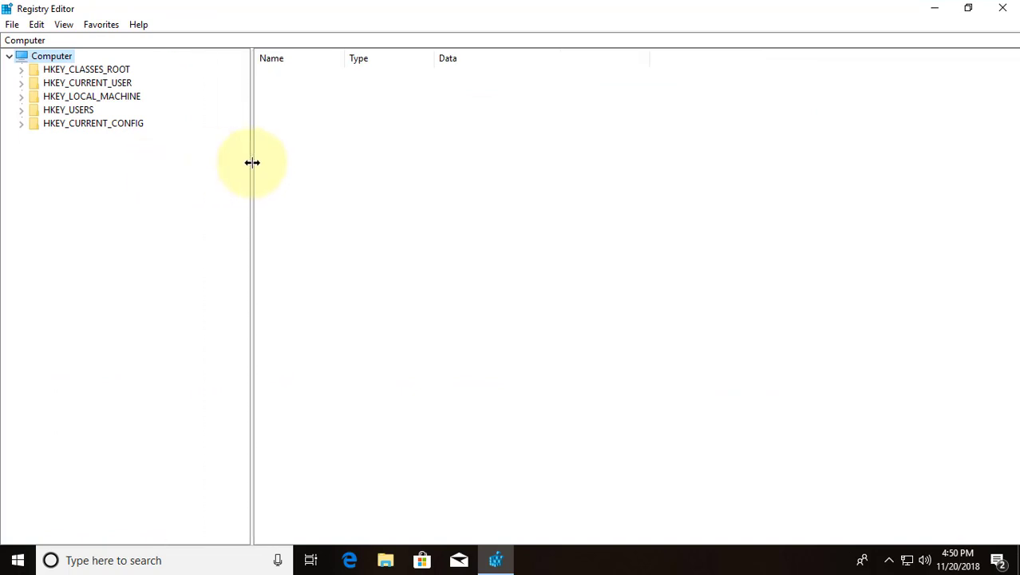
pyautogui.click(76, 72)
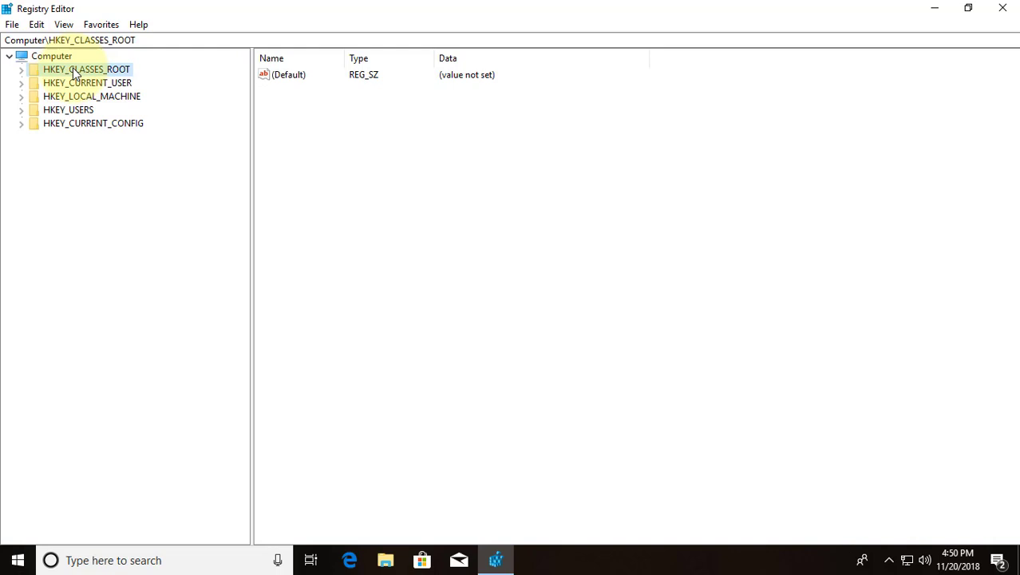
pyautogui.click(21, 70)
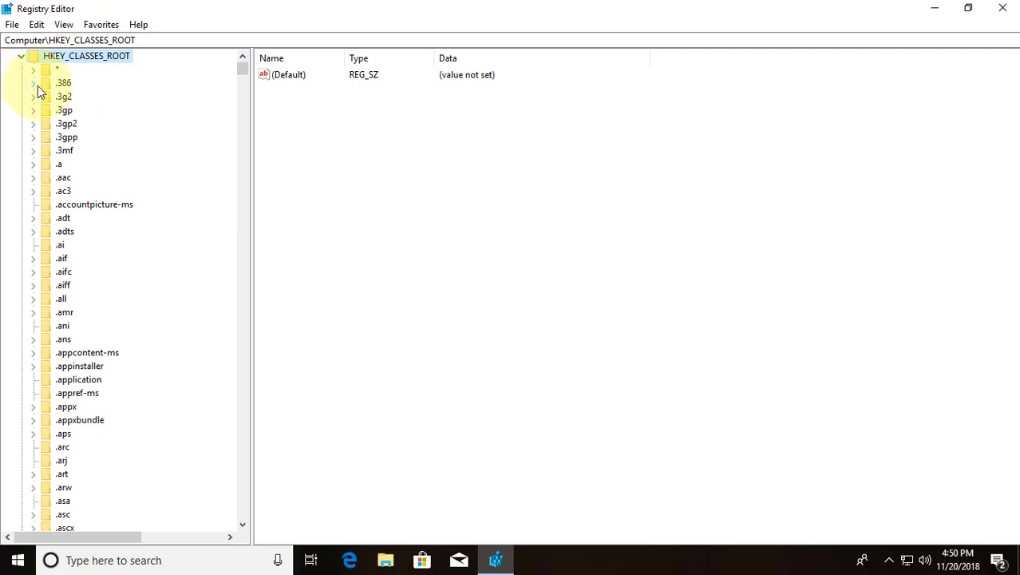
pyautogui.click(98, 354)
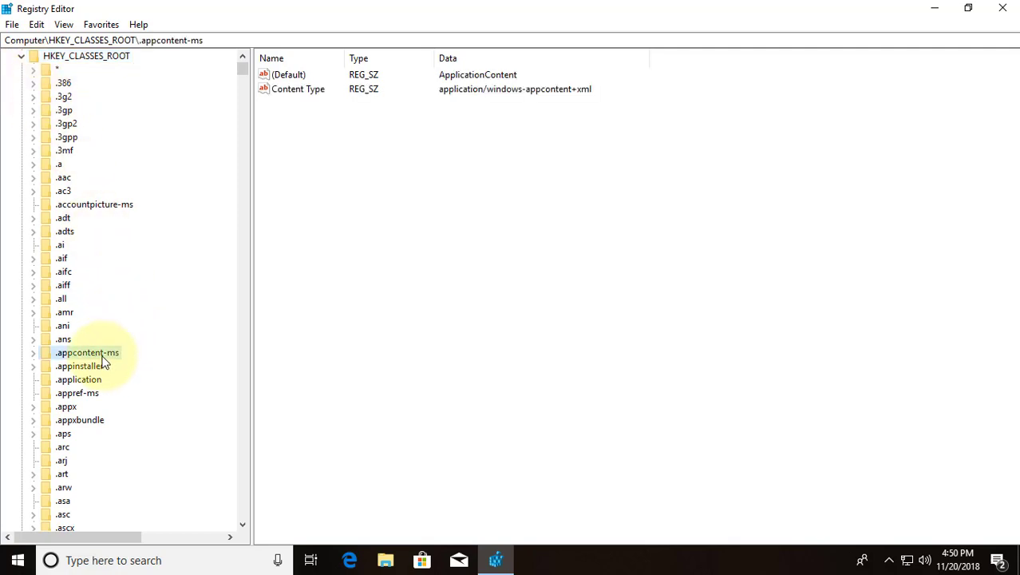
pyautogui.scroll(-9, 98, 359)
pyautogui.scroll(-20, 94, 370)
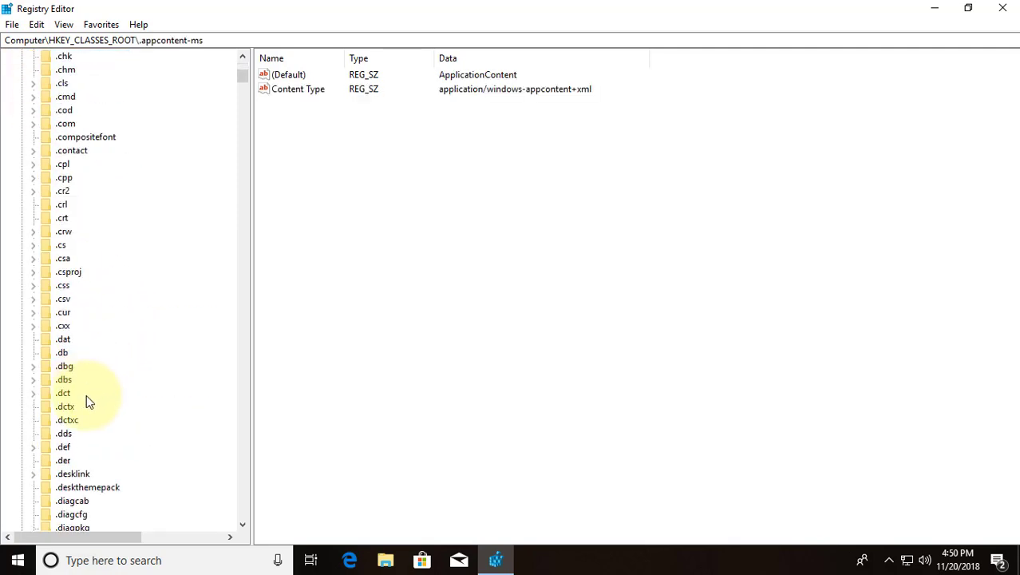
pyautogui.scroll(-20, 72, 446)
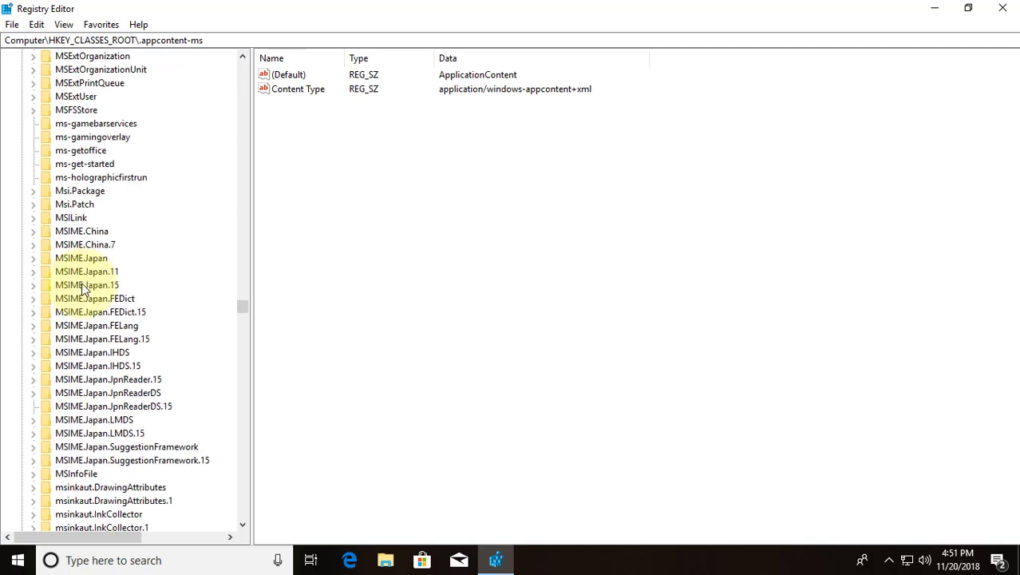
# Expand Msi.Package, then open and expand its shell subkey to show Open, Repair, runasuser, Uninstall.
pyautogui.click(76, 192)
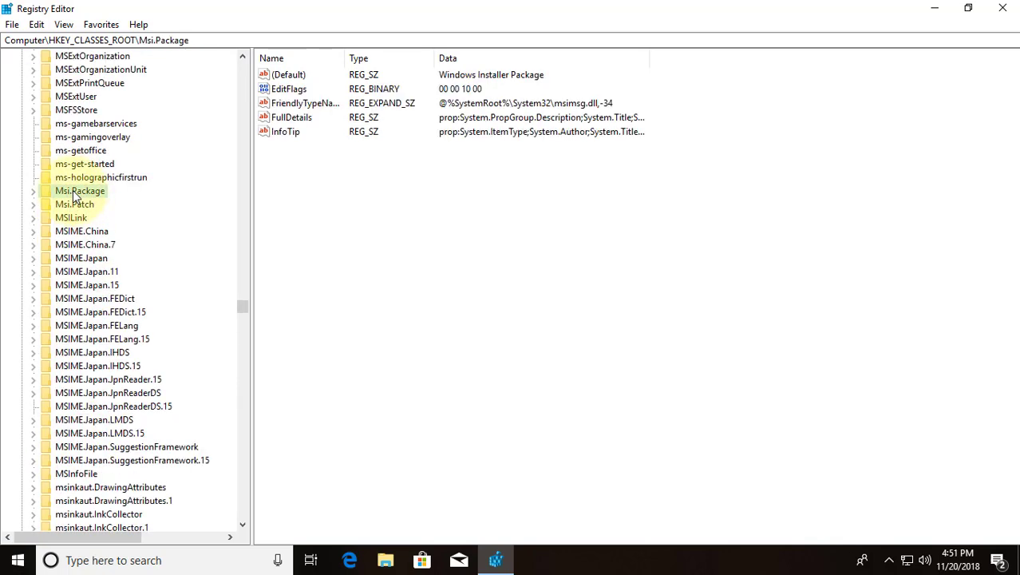
pyautogui.click(33, 192)
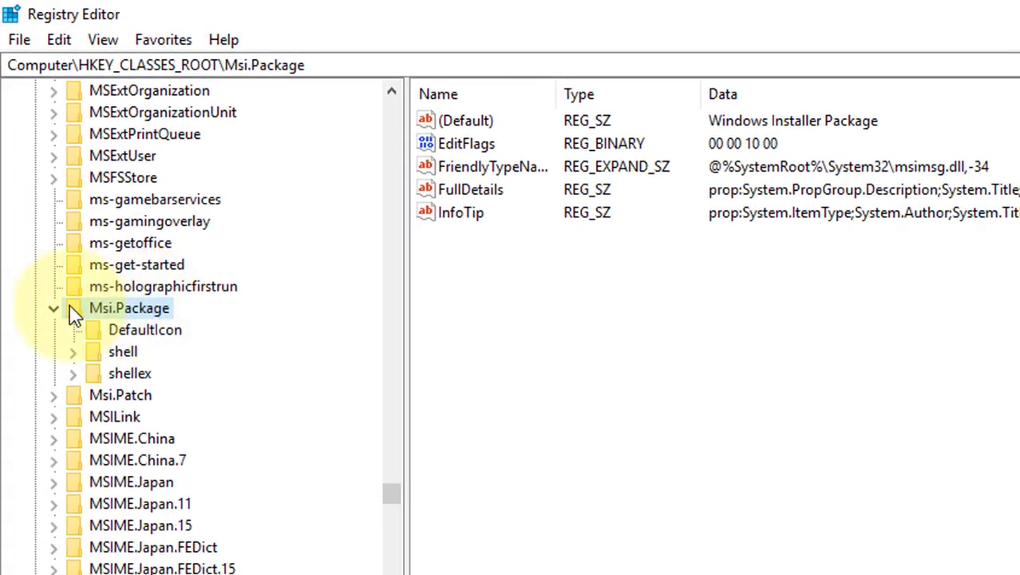
pyautogui.click(120, 359)
pyautogui.click(74, 353)
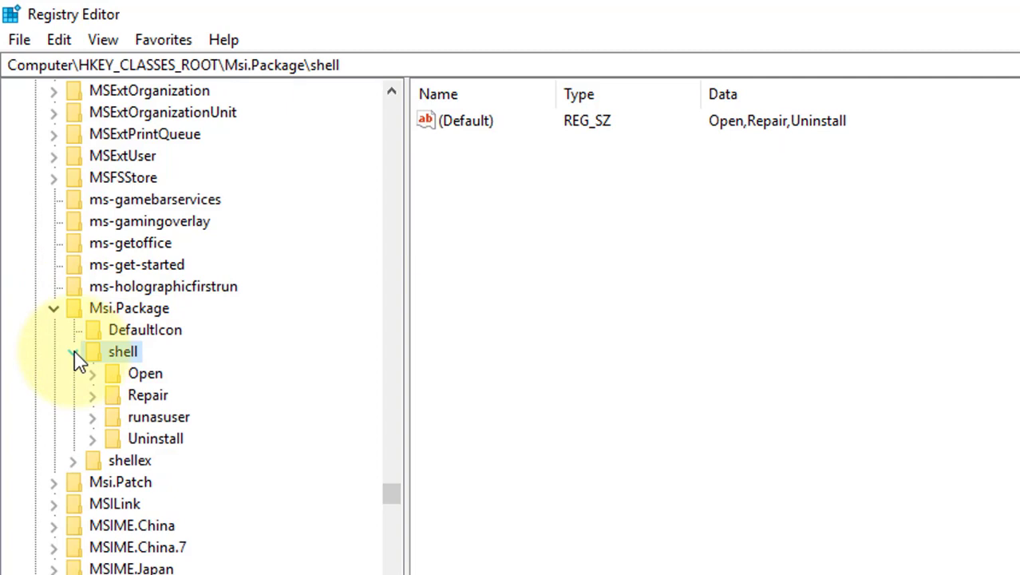
# Add a subkey named 'runas' under Msi.Package\shell using New > Key.
pyautogui.rightClick(126, 363)
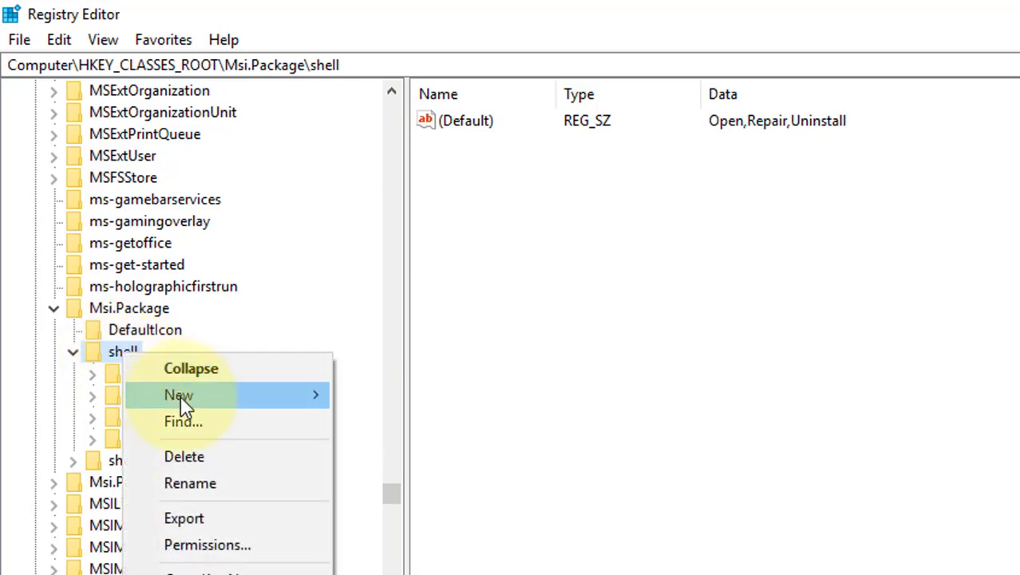
pyautogui.moveTo(180, 395)
pyautogui.click(341, 395)
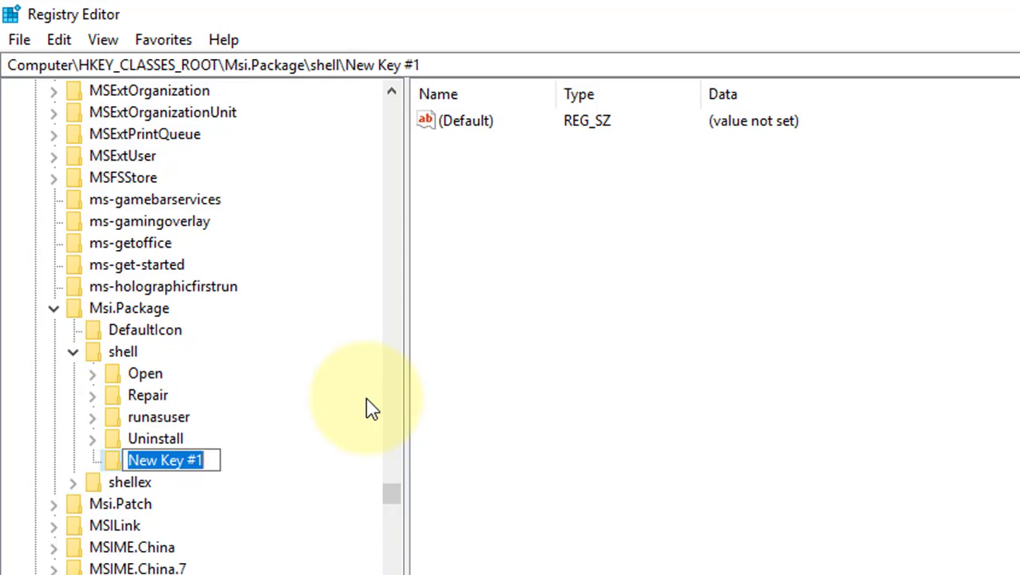
pyautogui.write('run')
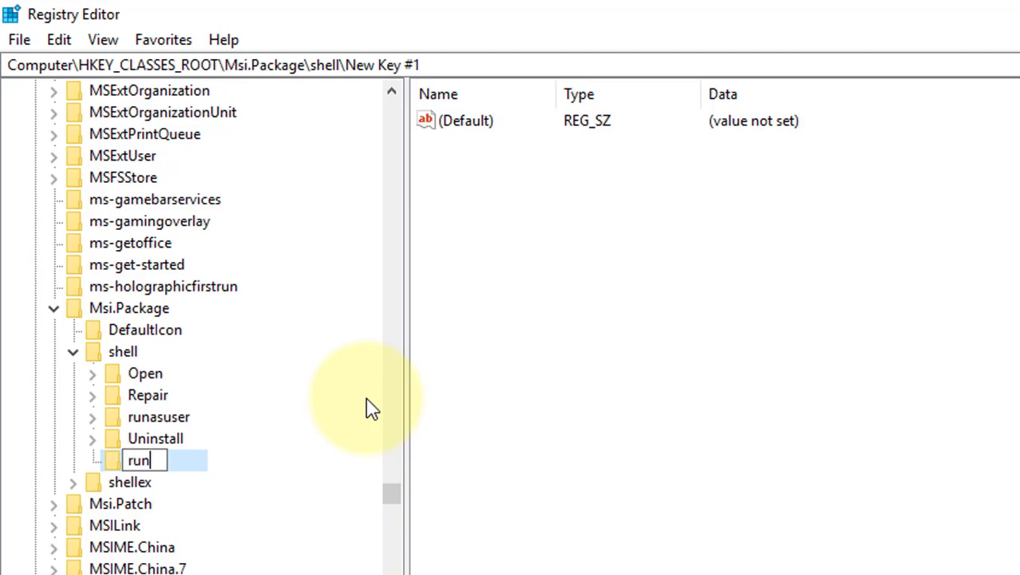
pyautogui.write('as')
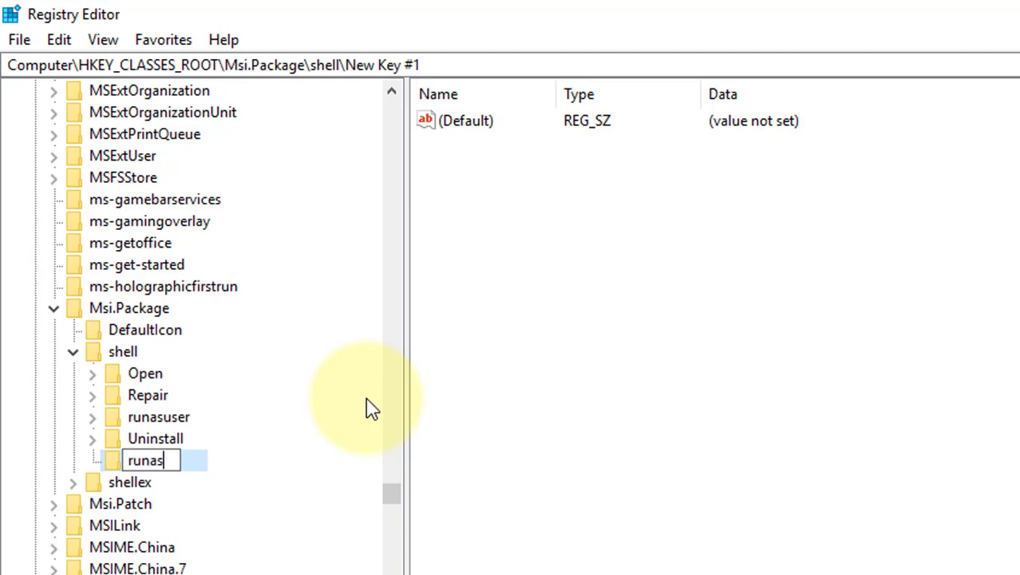
pyautogui.click(113, 468)
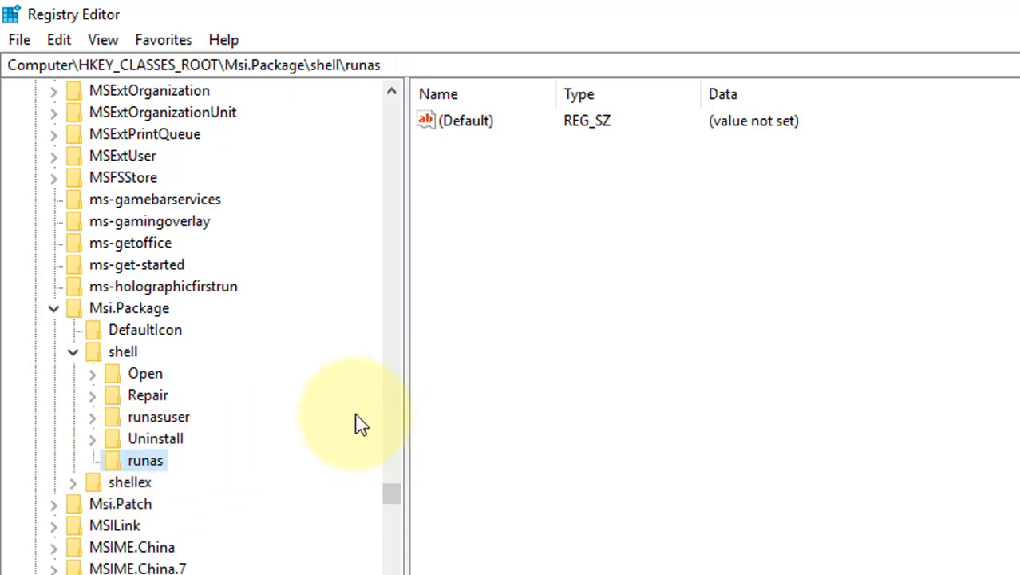
# Set the runas key's (Default) value data to 'install as &administrator'.
pyautogui.rightClick(484, 122)
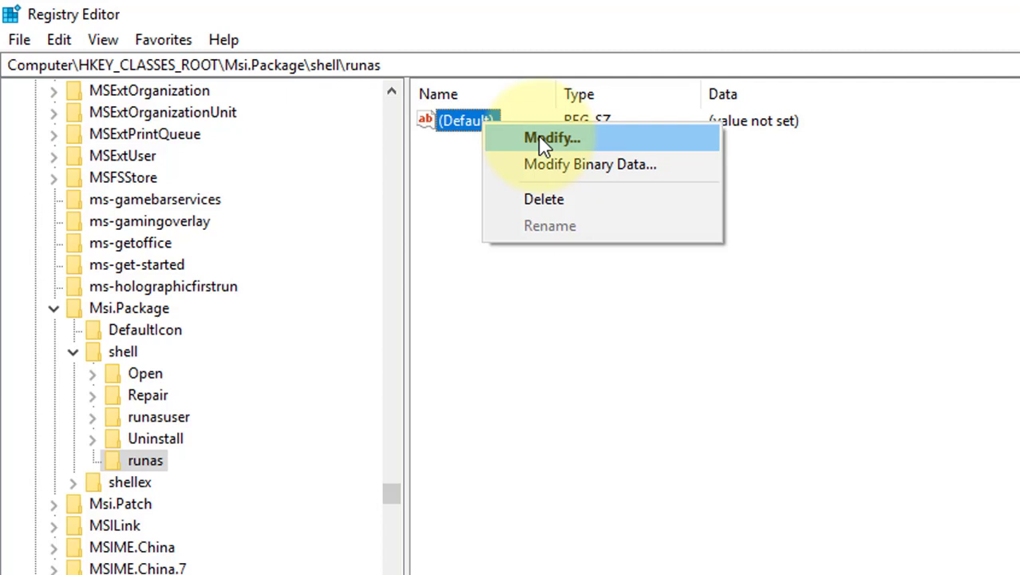
pyautogui.click(543, 139)
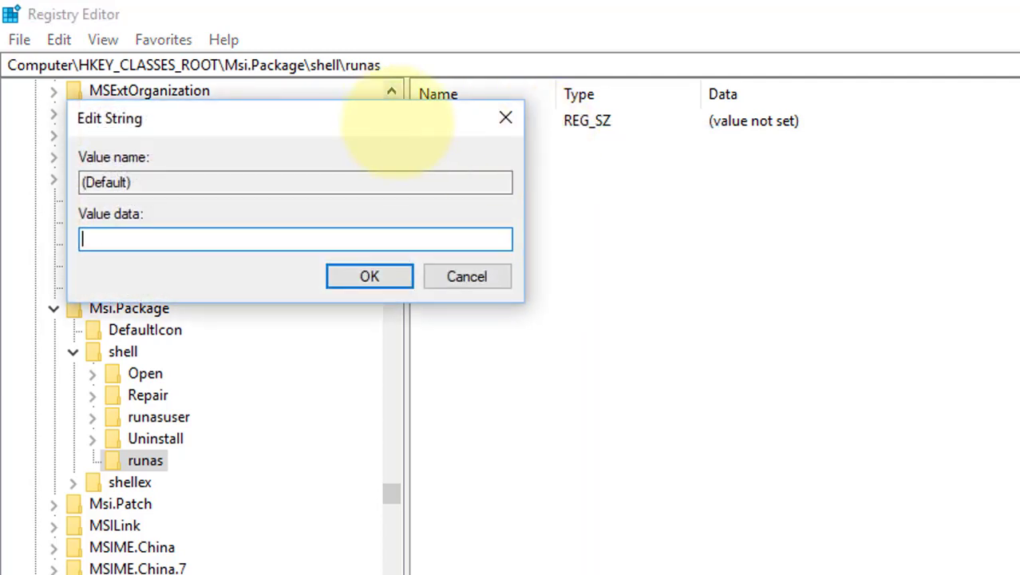
pyautogui.moveTo(397, 127); pyautogui.dragTo(758, 186)
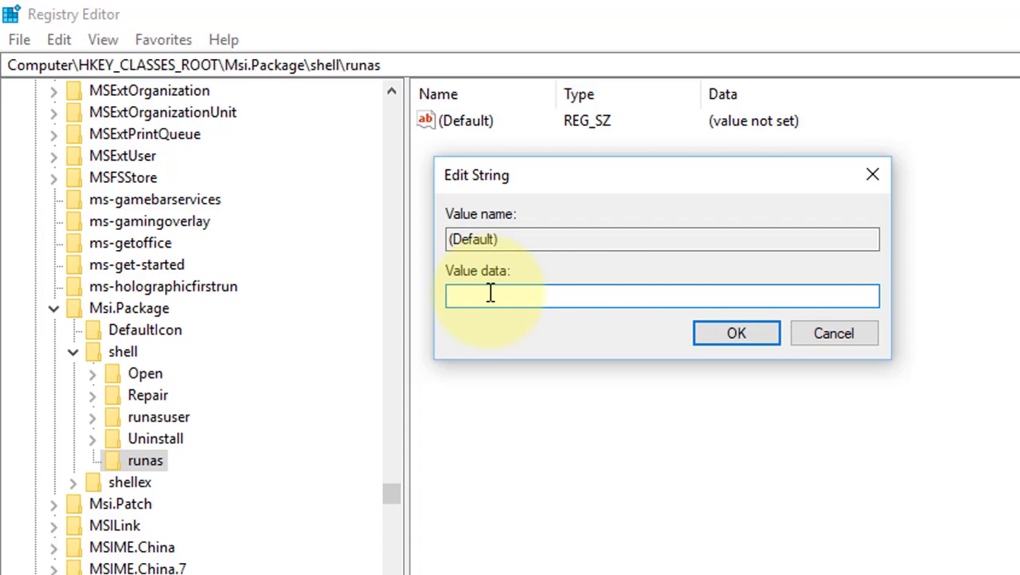
pyautogui.write('install as &administrator')
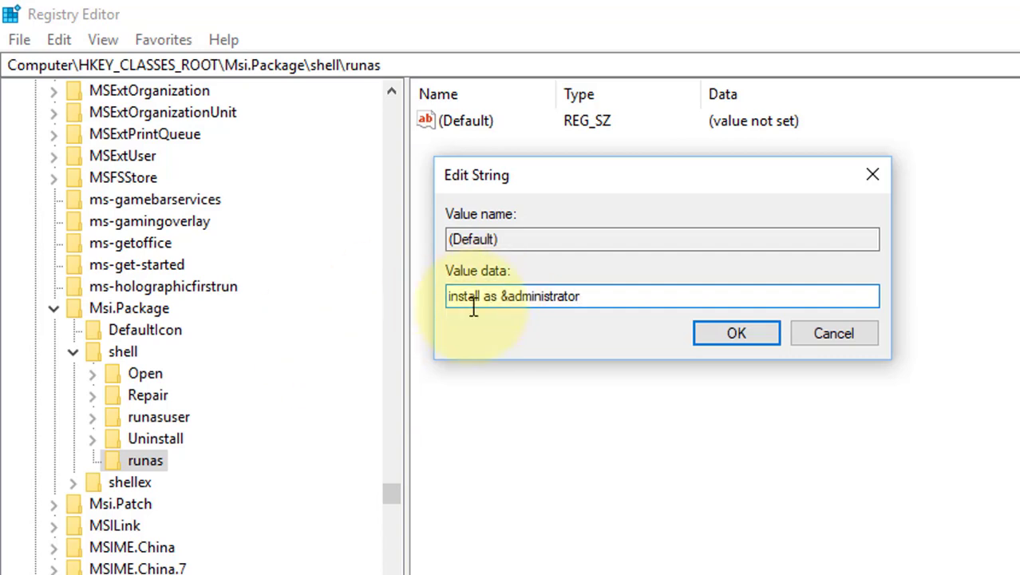
pyautogui.click(740, 335)
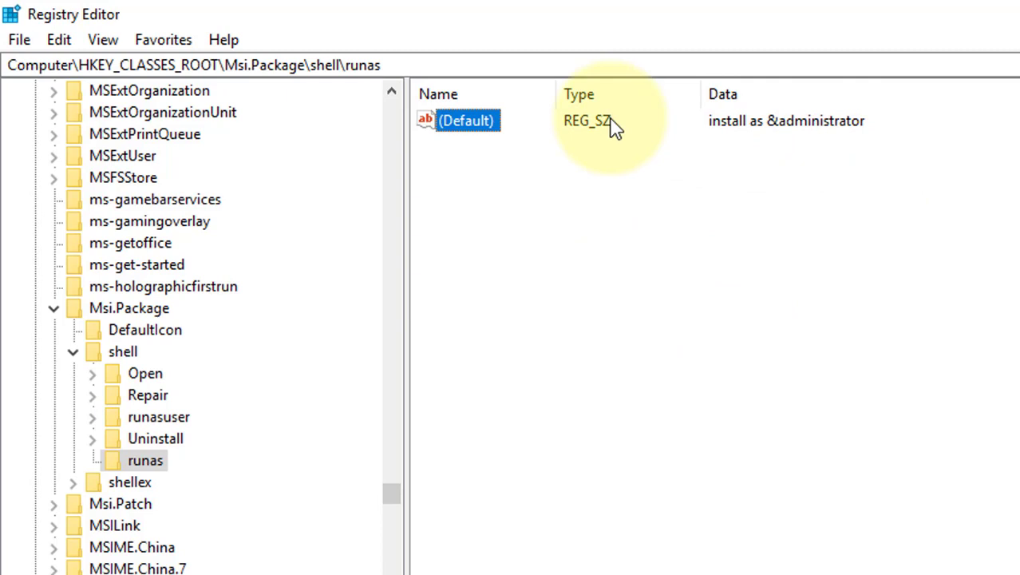
# Add a subkey named 'command' under Msi.Package\shell\runas using New > Key.
pyautogui.rightClick(137, 471)
pyautogui.moveTo(224, 519)
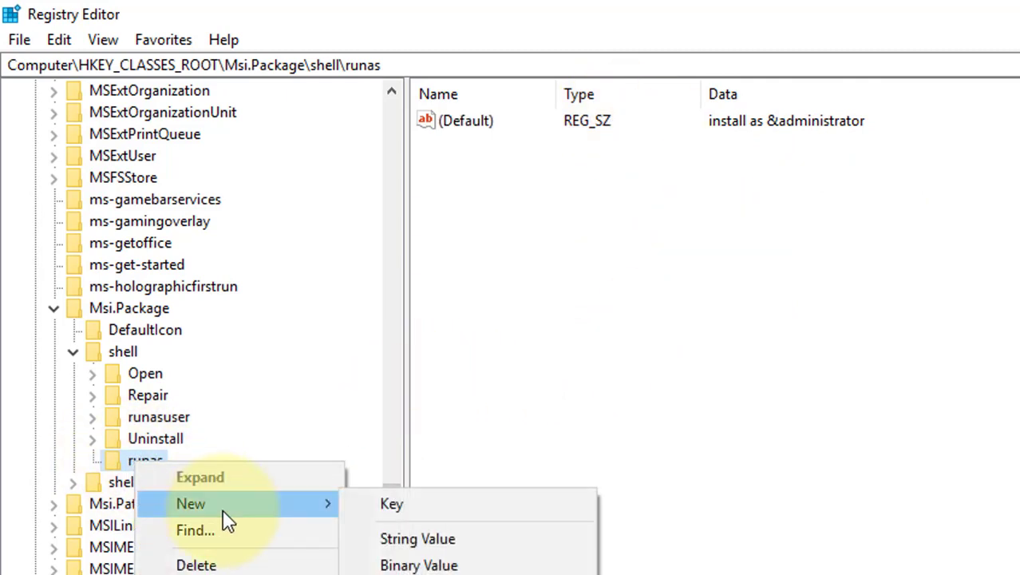
pyautogui.click(421, 515)
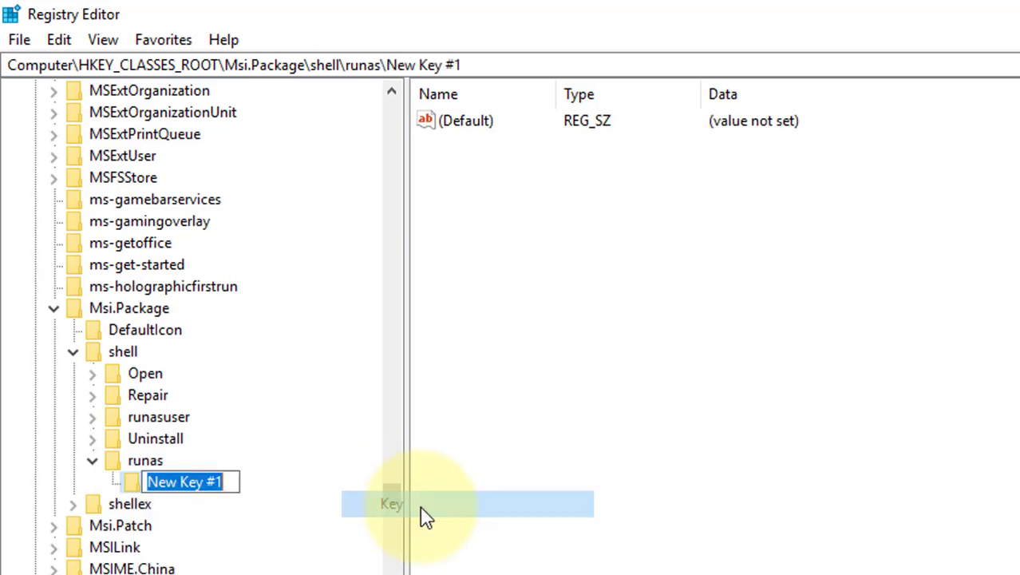
pyautogui.write('command')
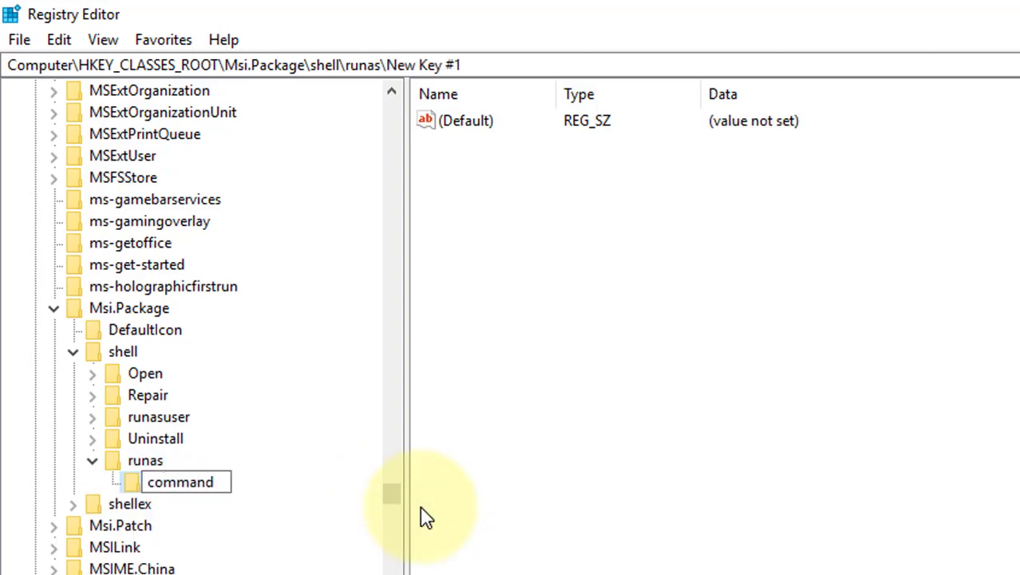
pyautogui.press('Return')
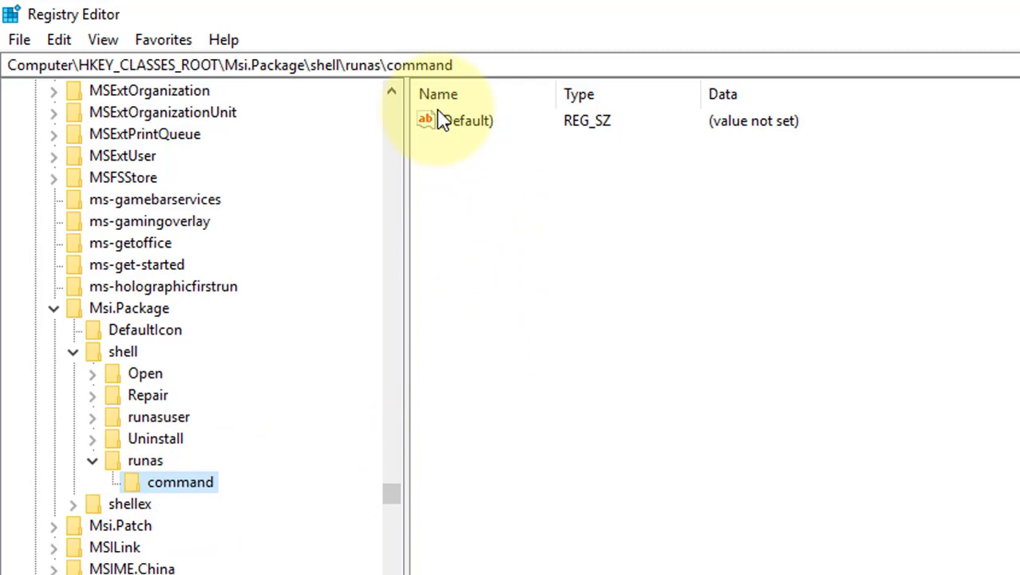
# Edit the command key's (Default) value, entering msiexec /i " as the start of its data.
pyautogui.click(479, 132)
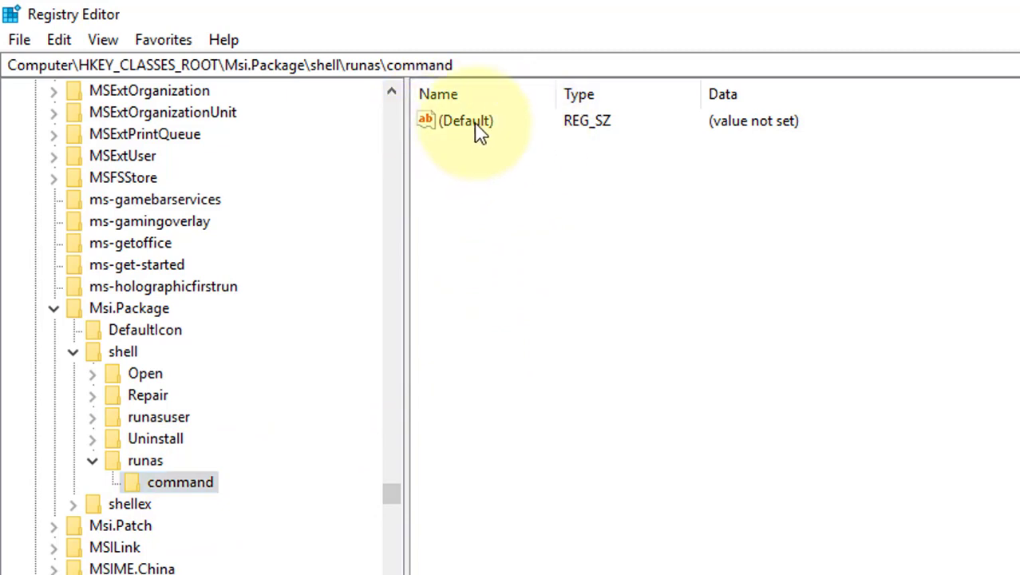
pyautogui.doubleClick(479, 132)
pyautogui.moveTo(369, 128); pyautogui.dragTo(772, 213)
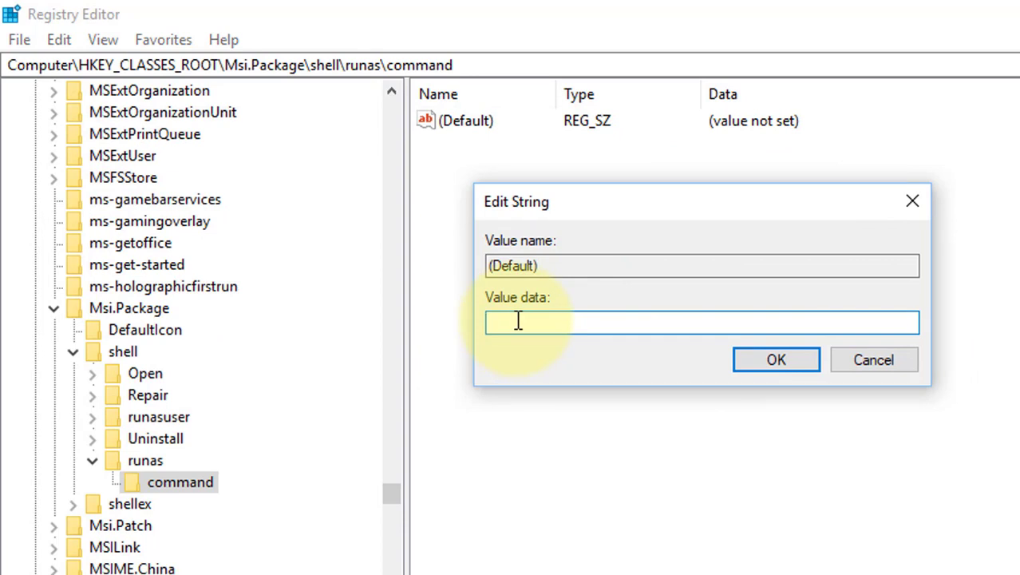
pyautogui.write('msiexec /i "%1')
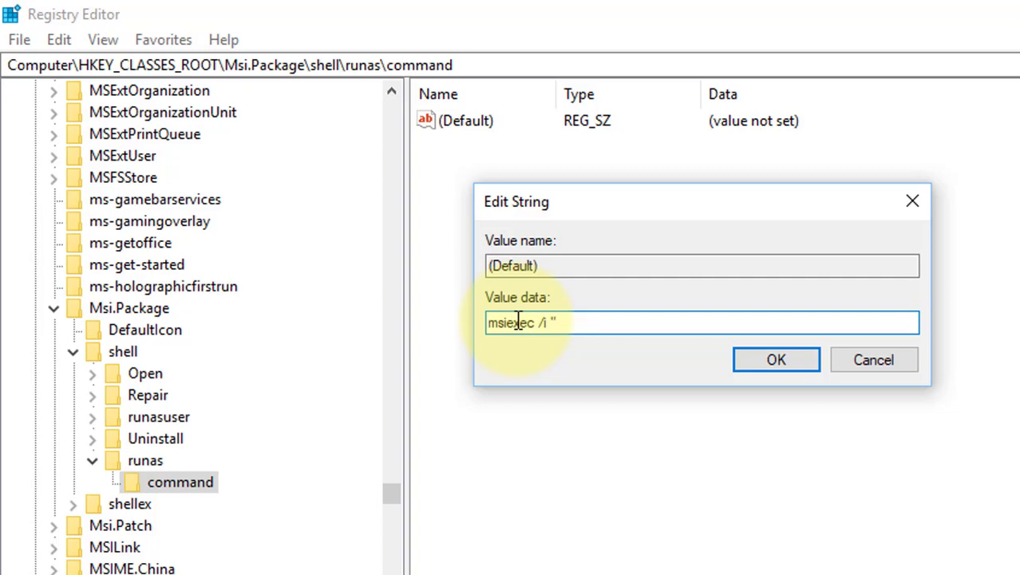
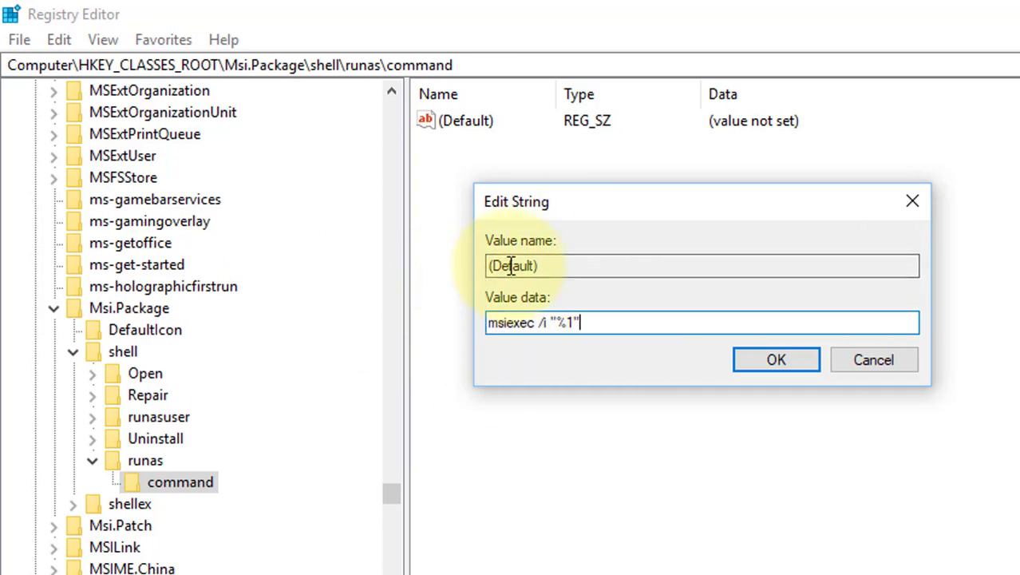
# Confirm msiexec /i "%1" as the (Default) value data of the runas\command key.
pyautogui.click(754, 365)
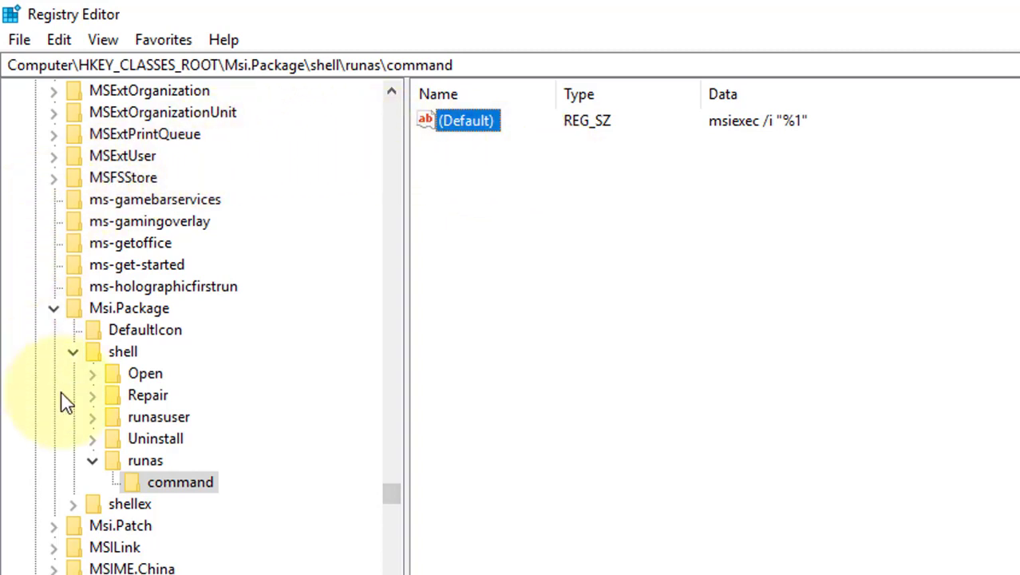
# Collapse runas, shell, Msi.Package and HKEY_CLASSES_ROOT so only the root keys show.
pyautogui.click(93, 460)
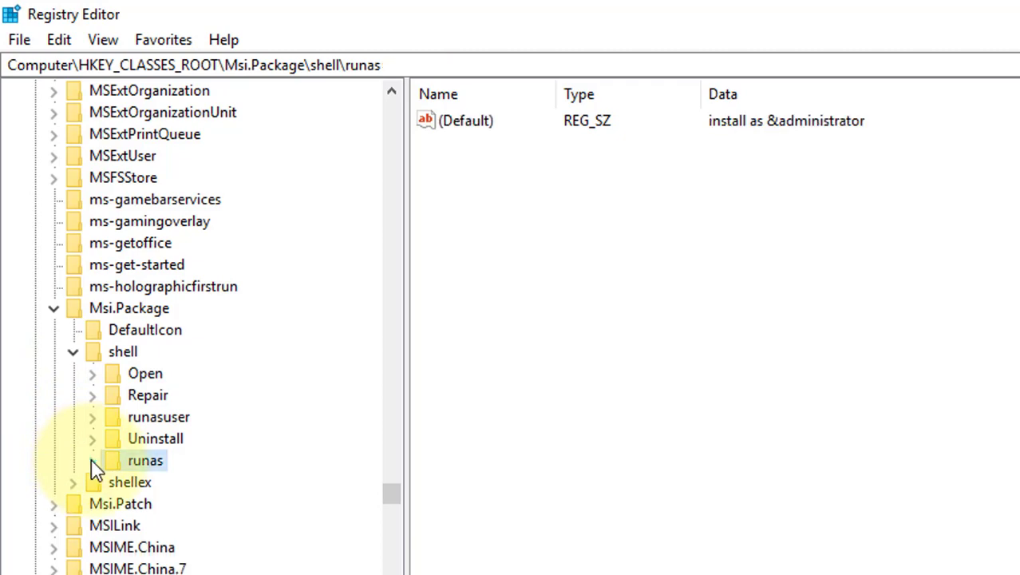
pyautogui.click(73, 351)
pyautogui.click(53, 308)
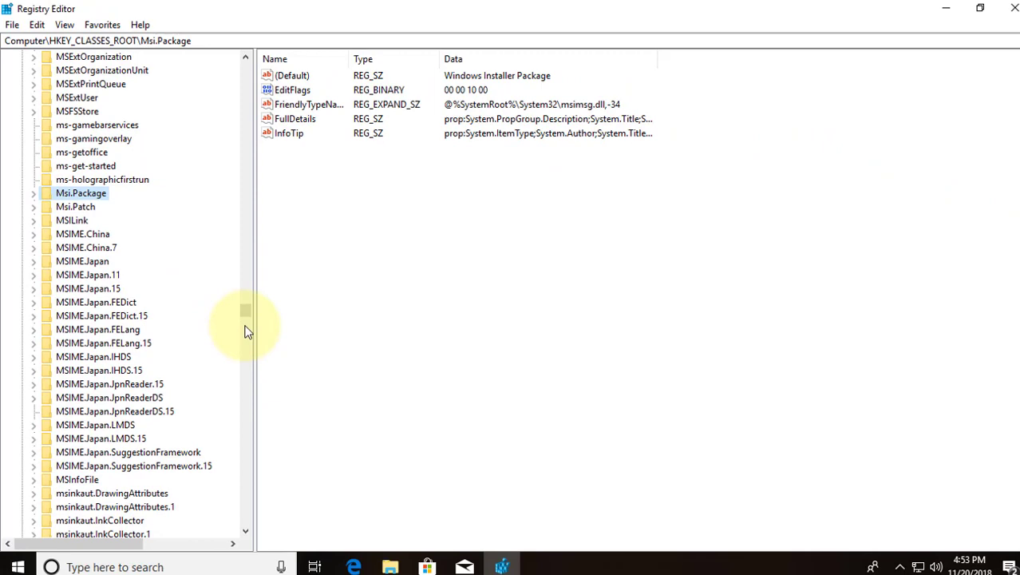
pyautogui.moveTo(246, 308); pyautogui.dragTo(221, 50)
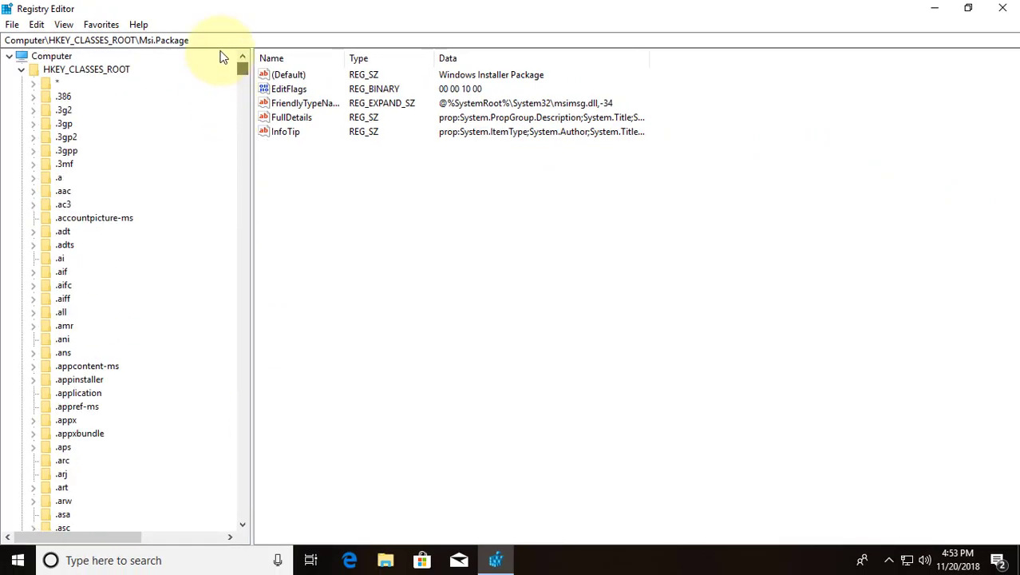
pyautogui.click(22, 70)
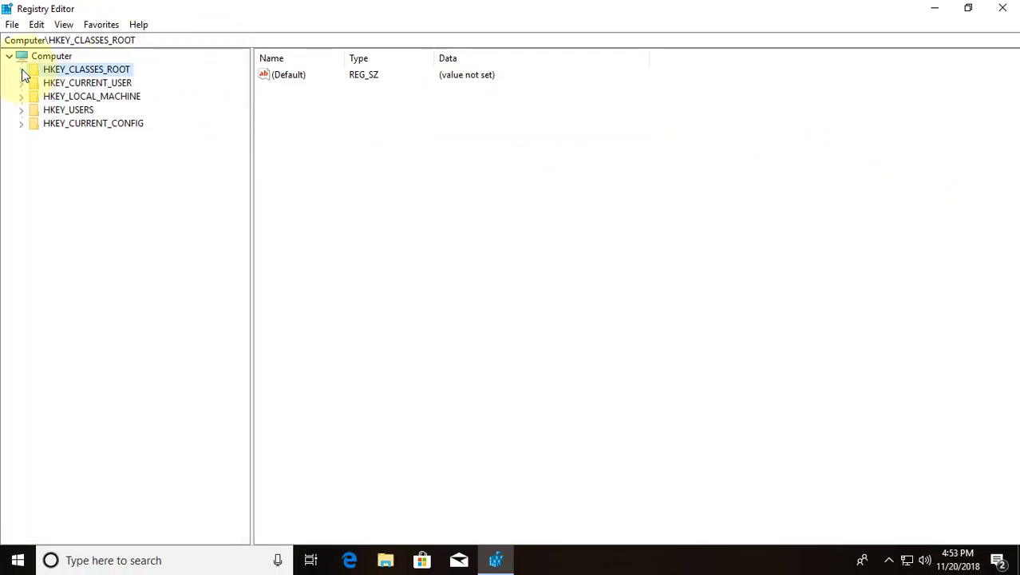
# Close Registry Editor and bring up the Start menu's Sleep, Shut down and Restart options.
pyautogui.click(1004, 11)
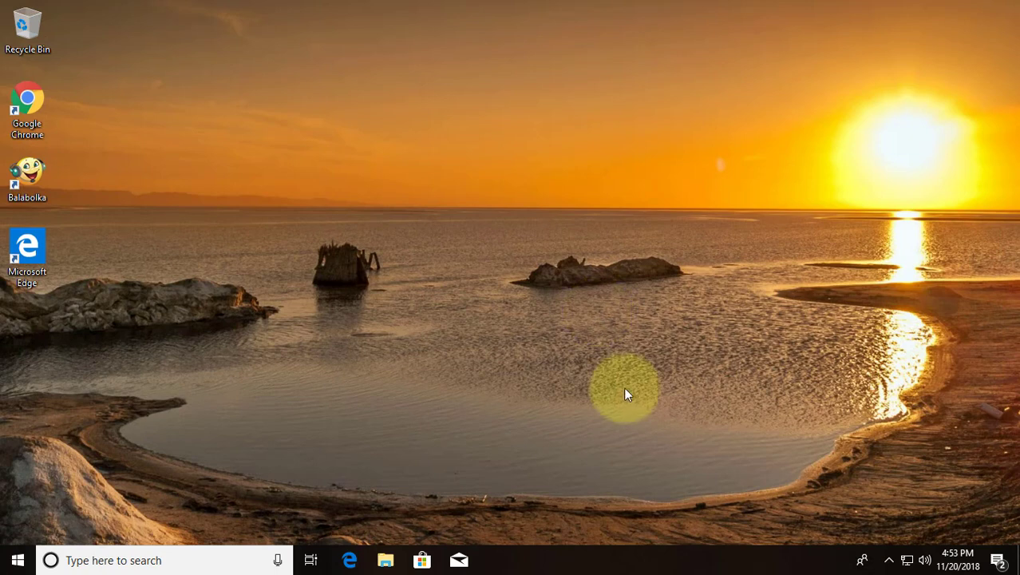
pyautogui.click(18, 563)
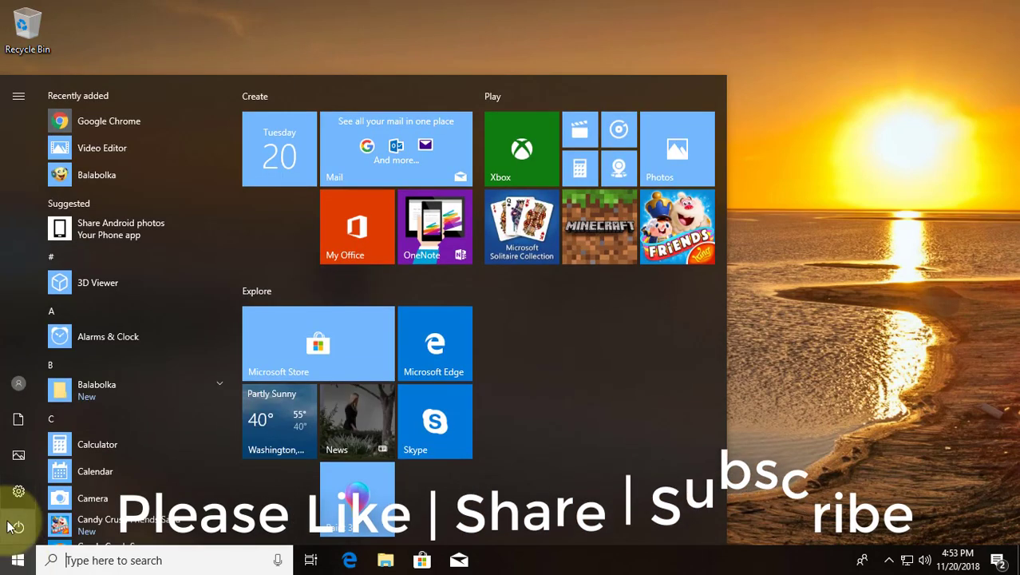
pyautogui.click(14, 526)
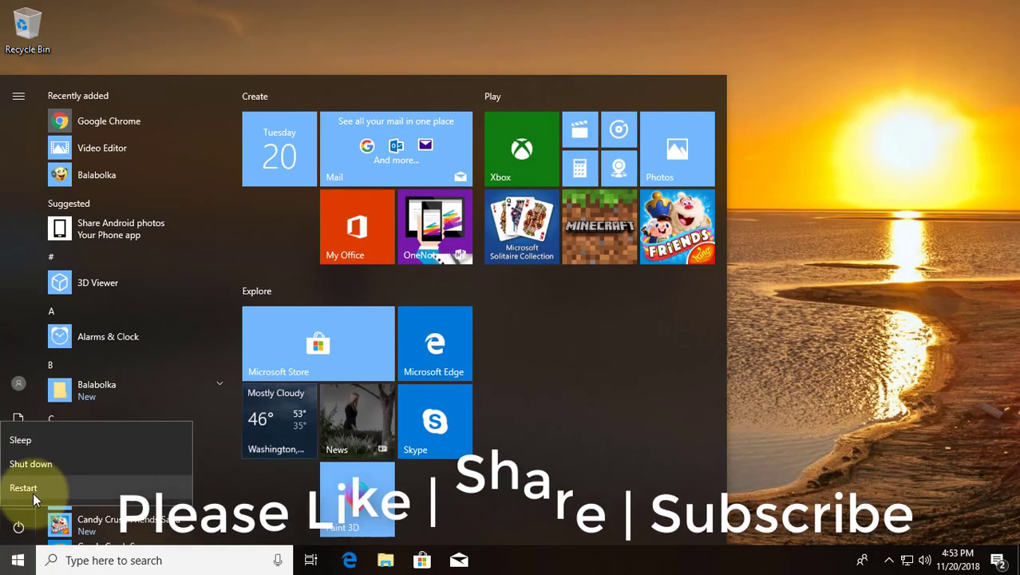